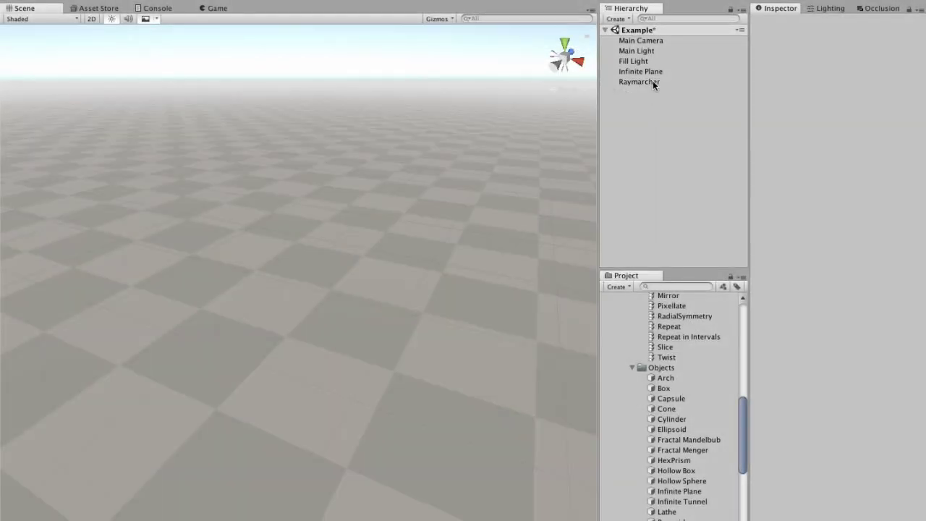
# Open the Hierarchy Create menu to show the Raymarcher object options
pyautogui.click(619, 18)
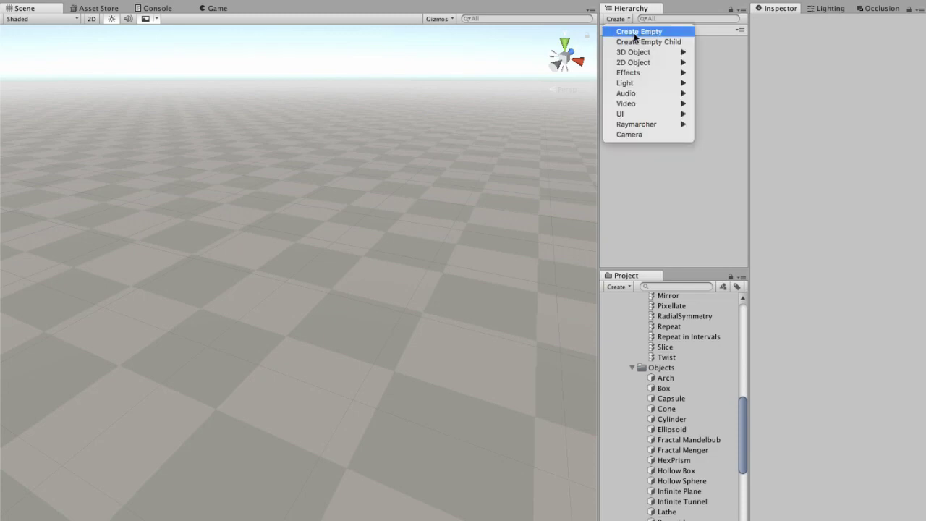
pyautogui.moveTo(636, 125)
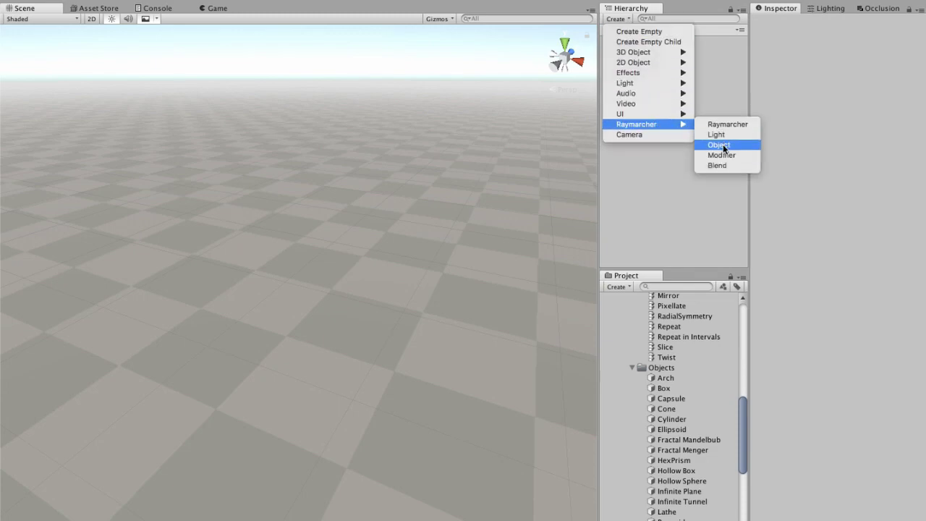
# Add a raymarched sphere and nudge it slightly up with the move gizmo
pyautogui.click(721, 145)
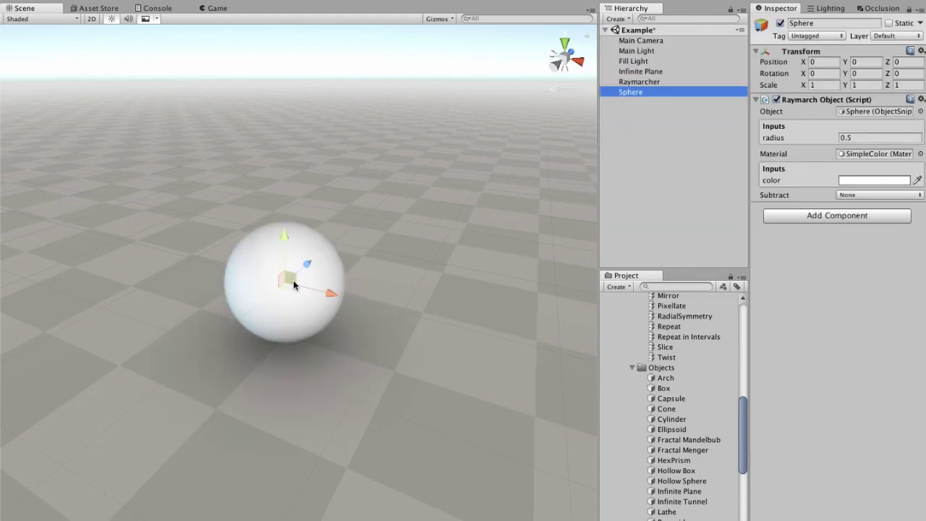
pyautogui.moveTo(292, 280)
pyautogui.mouseDown()
pyautogui.moveTo(312, 279)
pyautogui.moveTo(303, 263)
pyautogui.mouseUp()
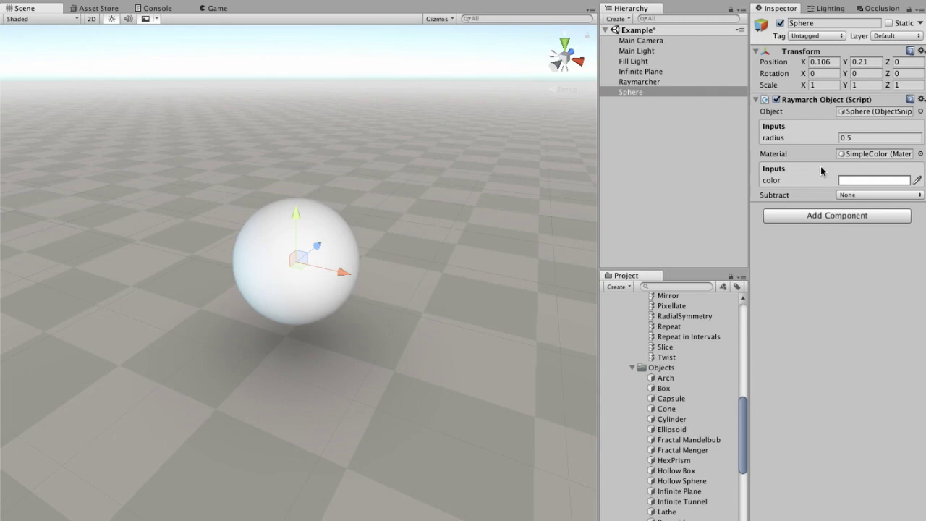
pyautogui.moveTo(302, 260); pyautogui.dragTo(292, 255)
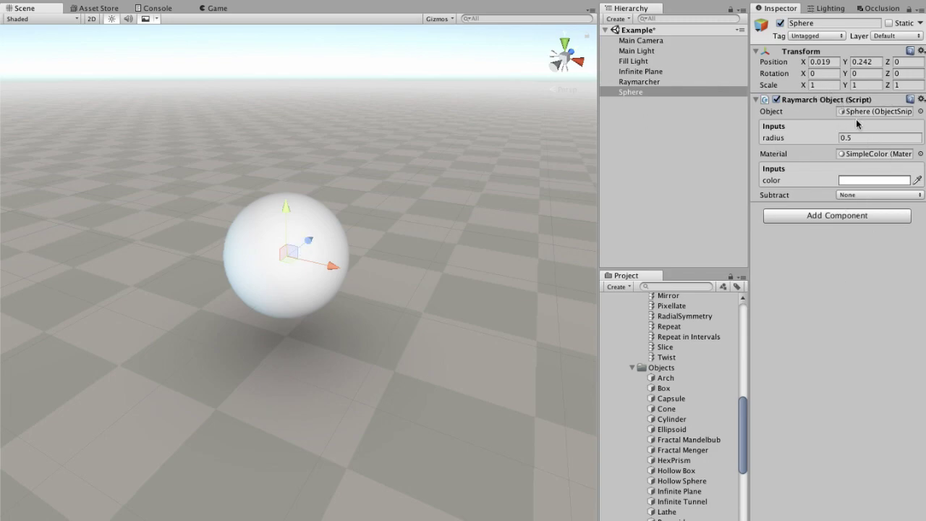
# Enlarge the sphere's radius to 1.03 and test a pink tint before keeping white
pyautogui.moveTo(808, 138); pyautogui.dragTo(814, 139)
pyautogui.click(873, 180)
pyautogui.moveTo(711, 168)
pyautogui.mouseDown()
pyautogui.moveTo(699, 186)
pyautogui.moveTo(726, 174)
pyautogui.moveTo(682, 171)
pyautogui.mouseUp()
pyautogui.click(829, 245)
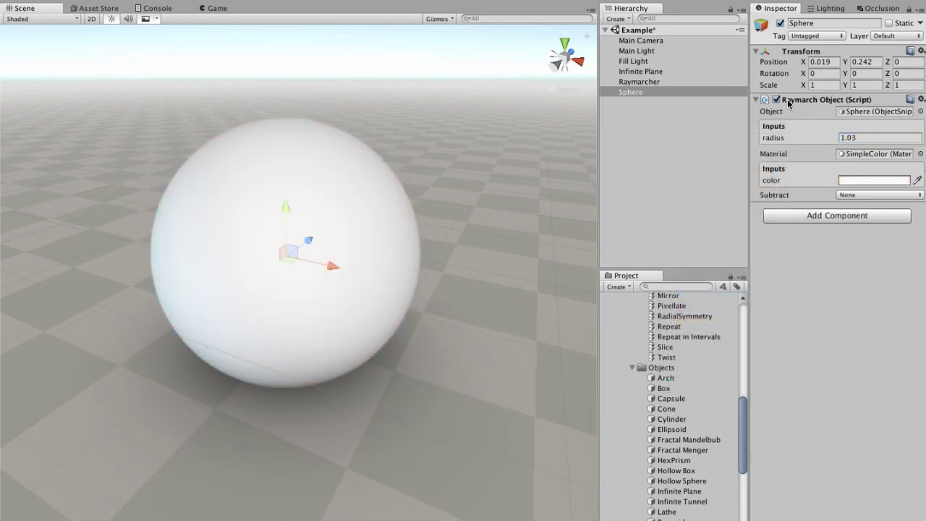
# Change the raymarched object's shape from Sphere to Box
pyautogui.click(887, 113)
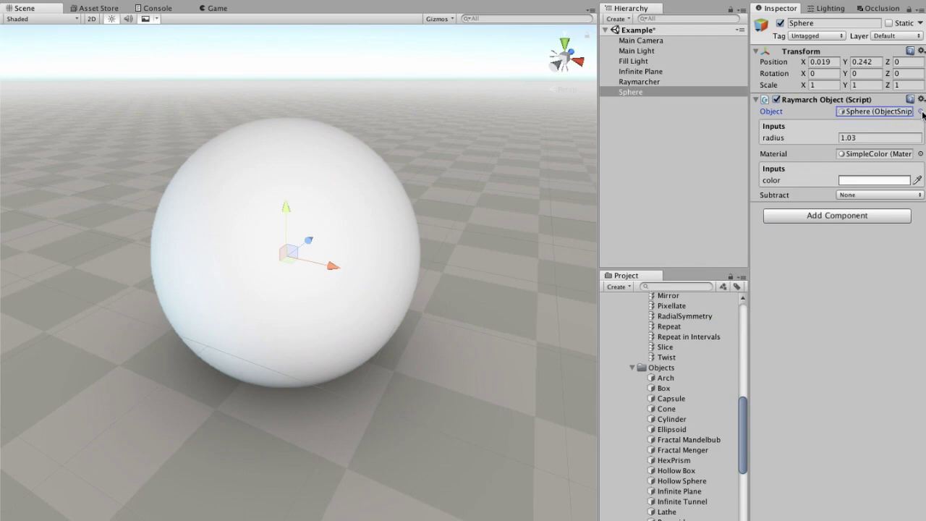
pyautogui.click(921, 112)
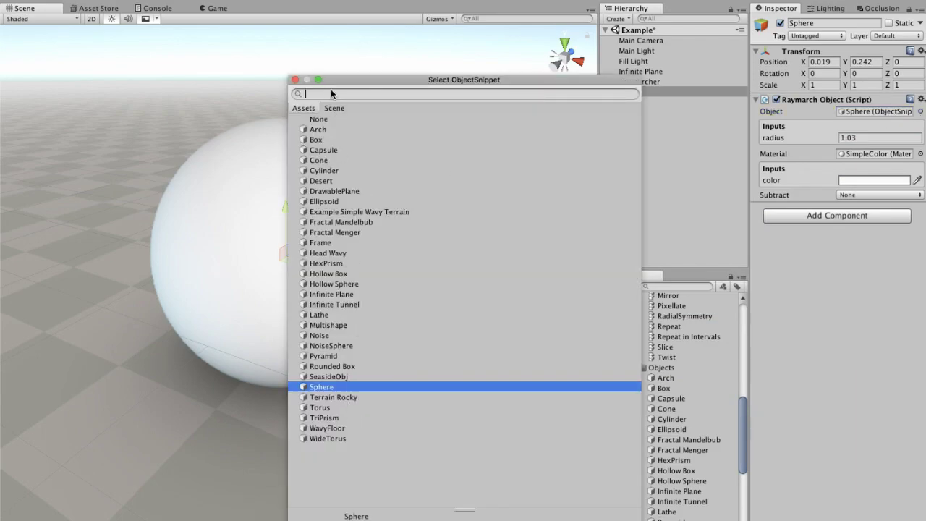
pyautogui.click(317, 141)
pyautogui.click(856, 327)
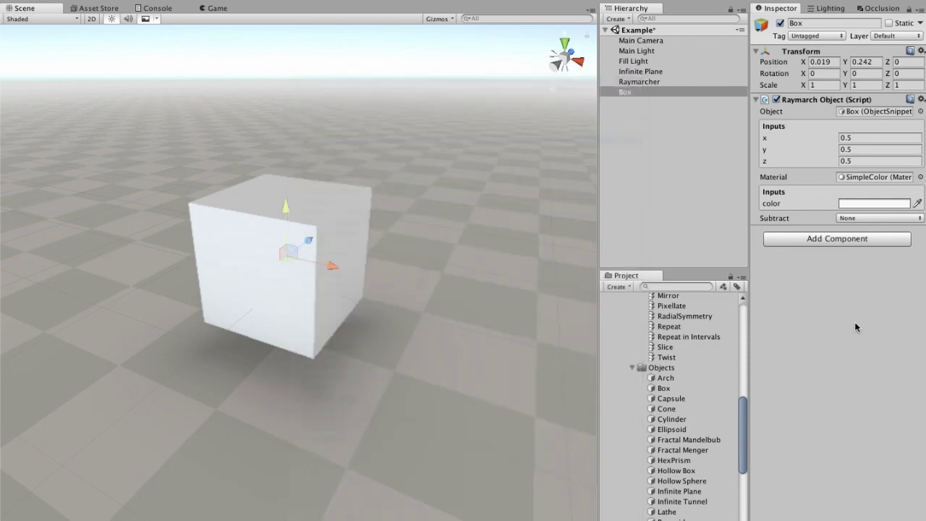
# Size the box to 0.26 by 0.58 by 1.18 and locate its Box snippet asset
pyautogui.moveTo(773, 137)
pyautogui.mouseDown()
pyautogui.moveTo(820, 159)
pyautogui.moveTo(796, 161)
pyautogui.moveTo(800, 139)
pyautogui.mouseUp()
pyautogui.click(778, 162)
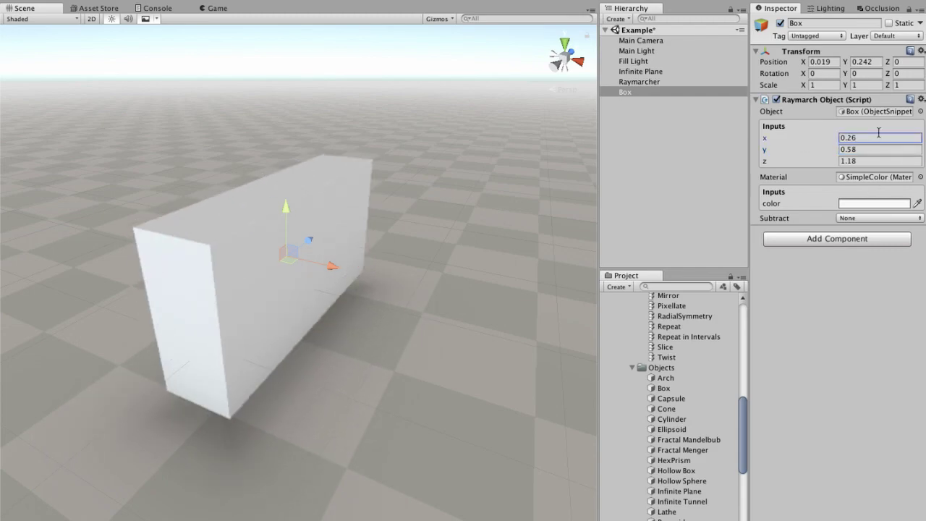
pyautogui.click(878, 113)
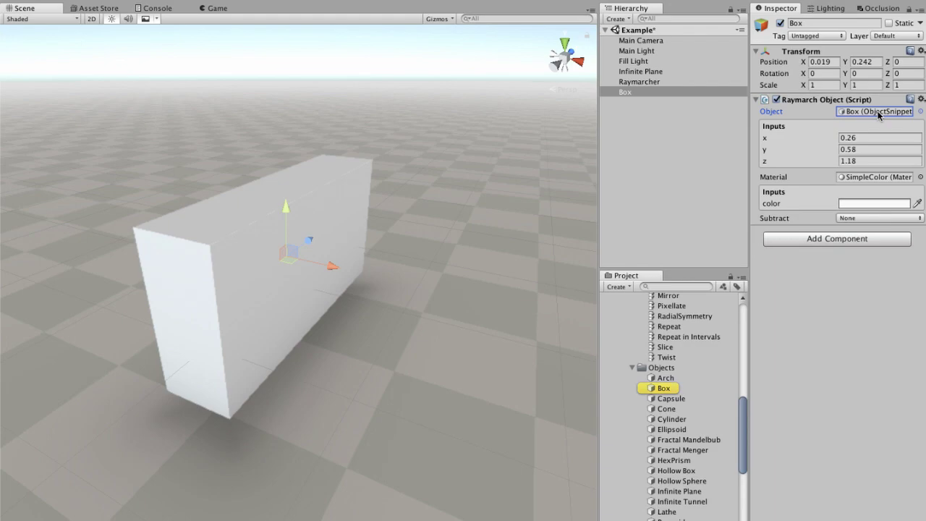
# View the Box snippet's distance code and 0.5 defaults, then reselect the Box
pyautogui.doubleClick(872, 113)
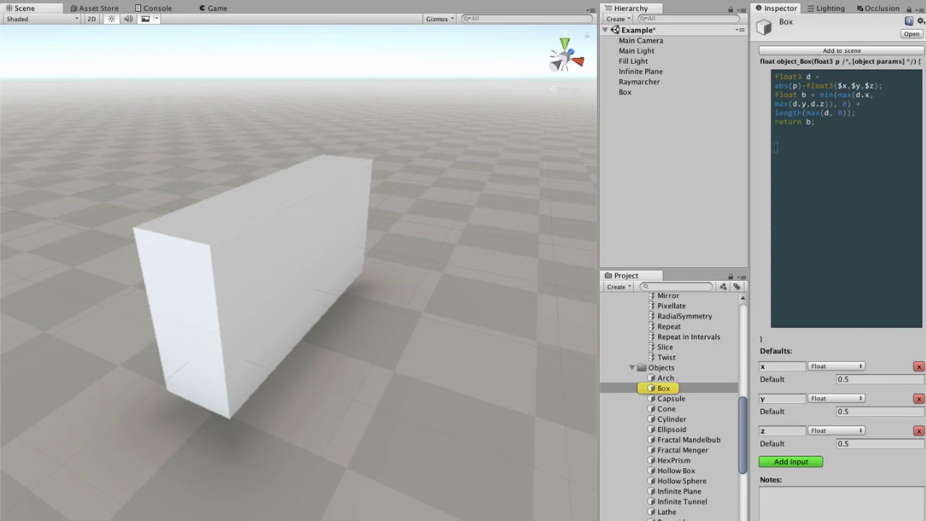
pyautogui.click(859, 208)
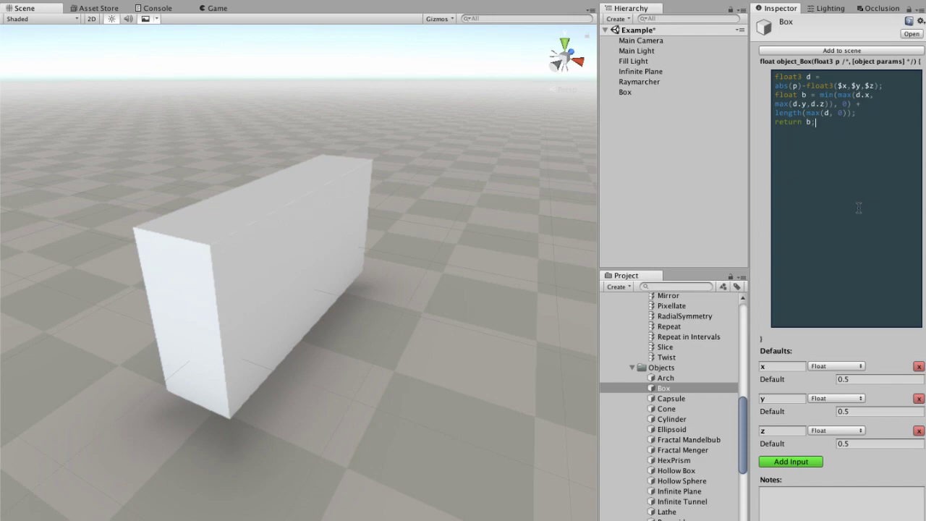
pyautogui.click(647, 92)
# Add a second raymarched sphere of radius 0.5 and raise it onto the box
pyautogui.click(620, 20)
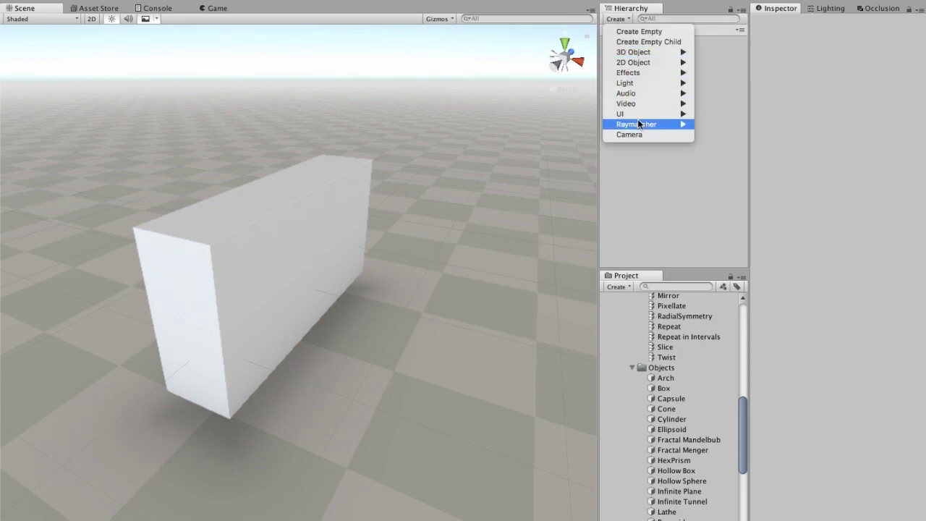
pyautogui.moveTo(637, 125)
pyautogui.click(719, 145)
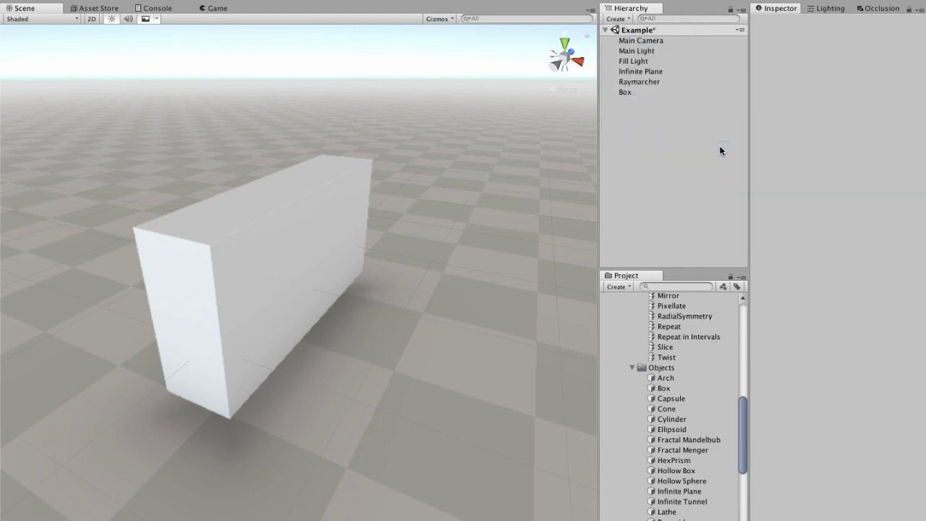
pyautogui.moveTo(308, 273); pyautogui.dragTo(327, 158)
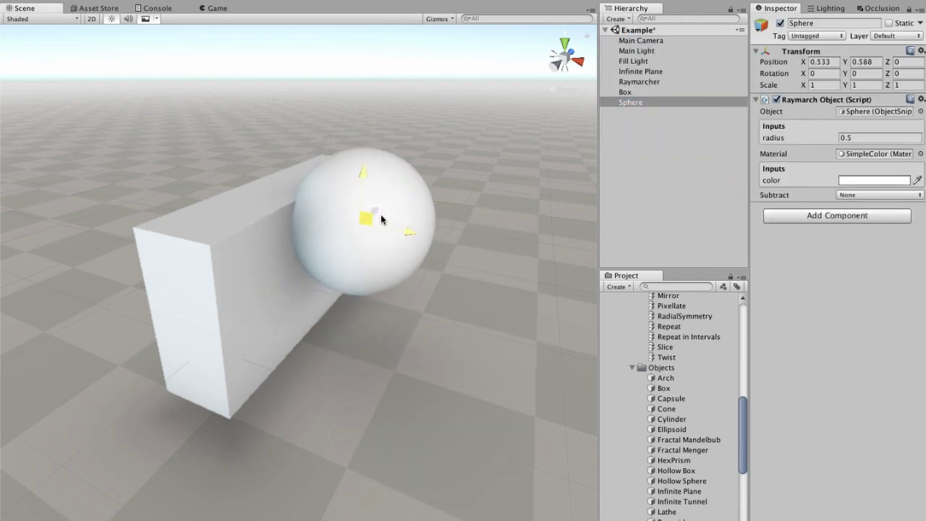
pyautogui.click(686, 116)
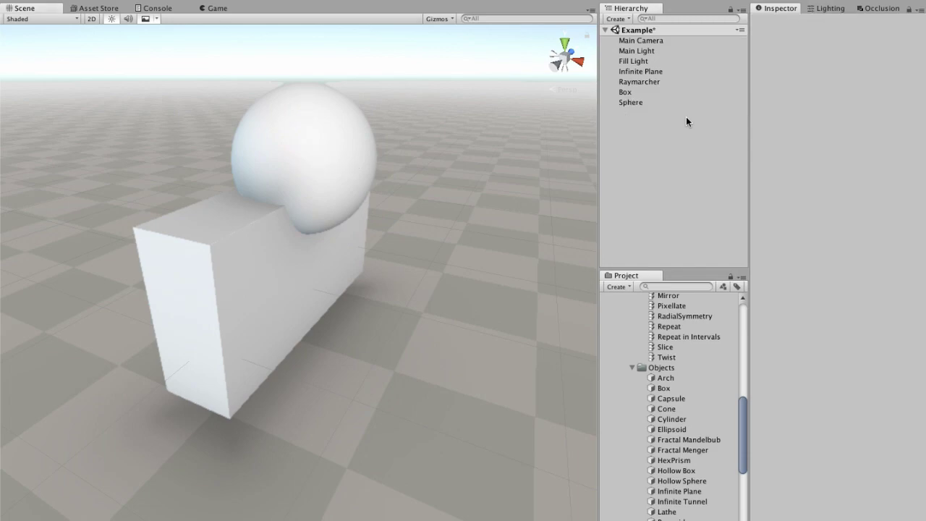
# Create a Smooth blend and place the Box and Sphere inside it
pyautogui.click(620, 19)
pyautogui.moveTo(637, 124)
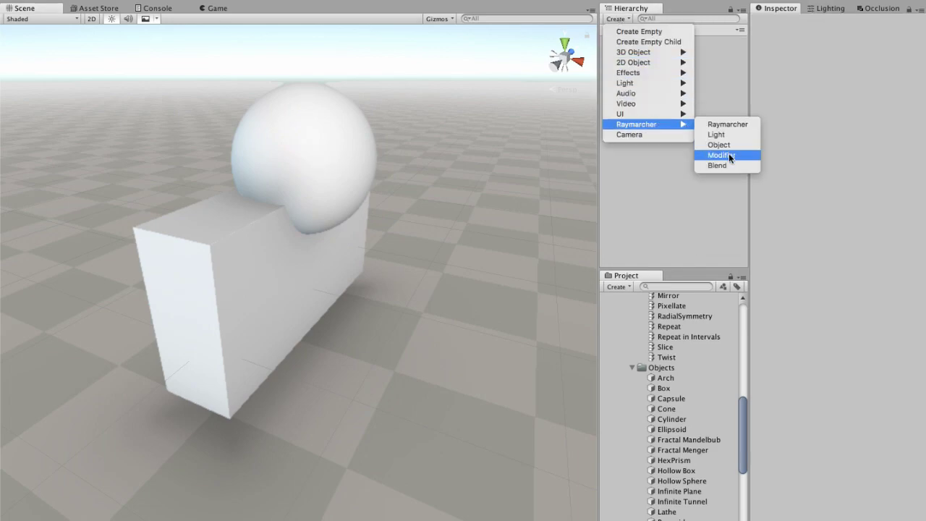
pyautogui.click(725, 167)
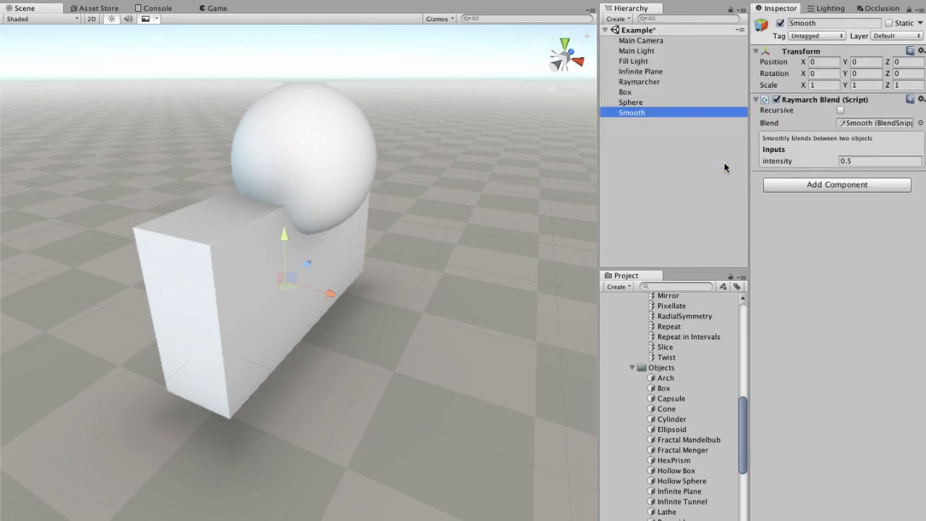
pyautogui.click(643, 103)
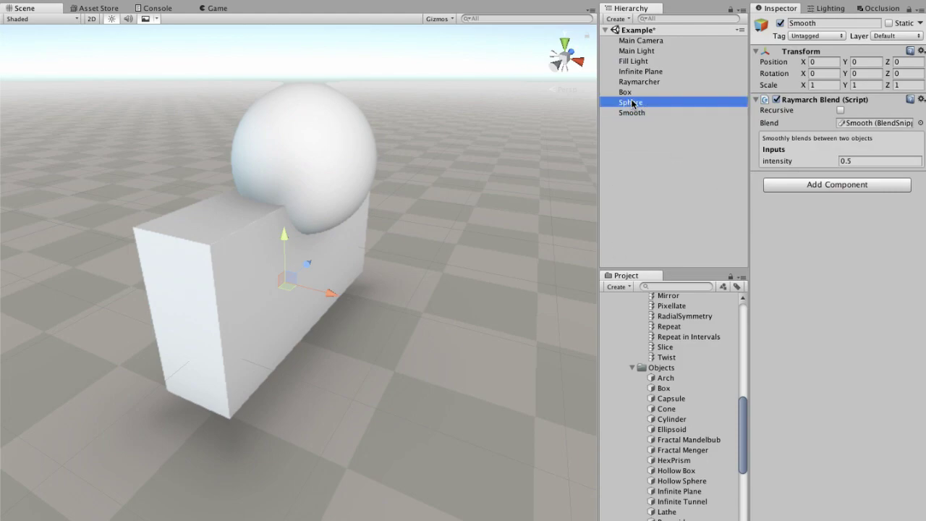
pyautogui.keyDown('shift'); pyautogui.click(640, 94); pyautogui.keyUp('shift')
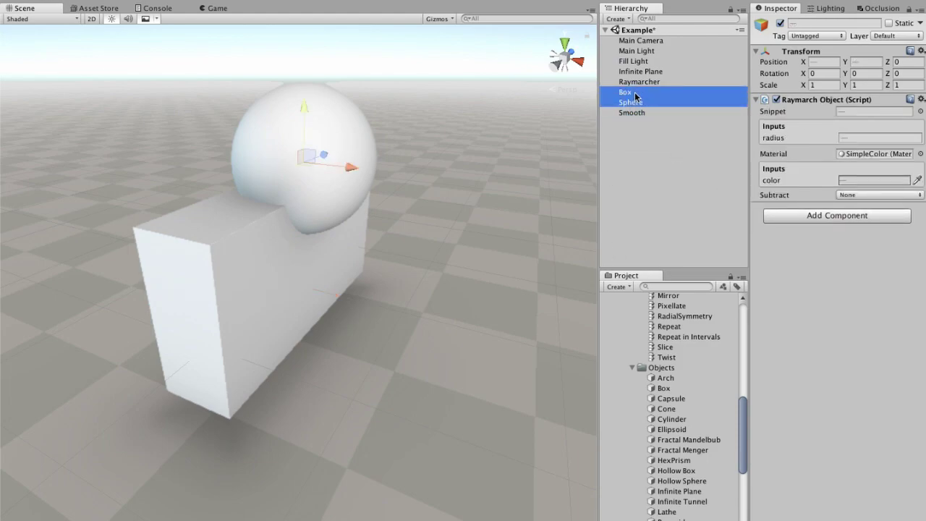
pyautogui.moveTo(634, 97); pyautogui.dragTo(646, 114)
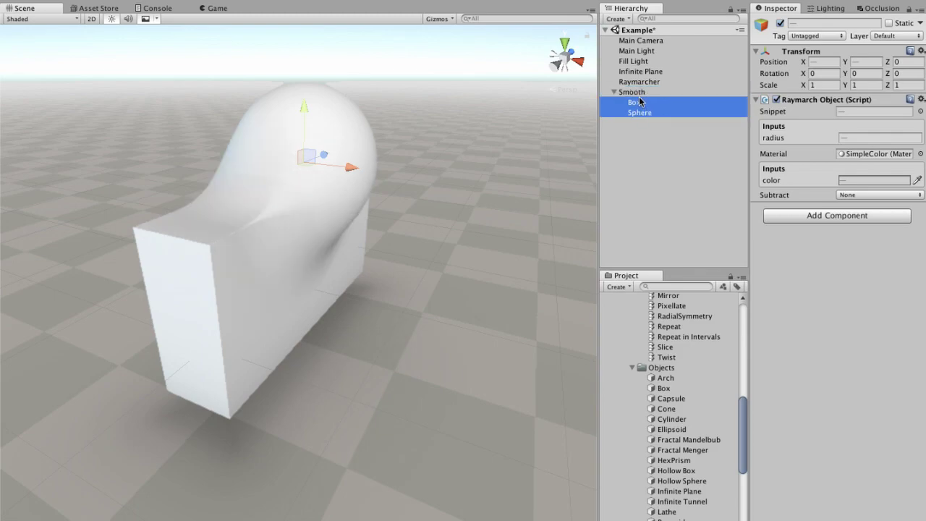
# Move the Sphere down and forward to reshape the smooth merge
pyautogui.click(642, 112)
pyautogui.moveTo(396, 185)
pyautogui.mouseDown(button='right')
pyautogui.moveTo(313, 176)
pyautogui.moveTo(287, 159)
pyautogui.moveTo(271, 131)
pyautogui.moveTo(193, 109)
pyautogui.moveTo(221, 66)
pyautogui.mouseUp(button='right')
pyautogui.press('s')
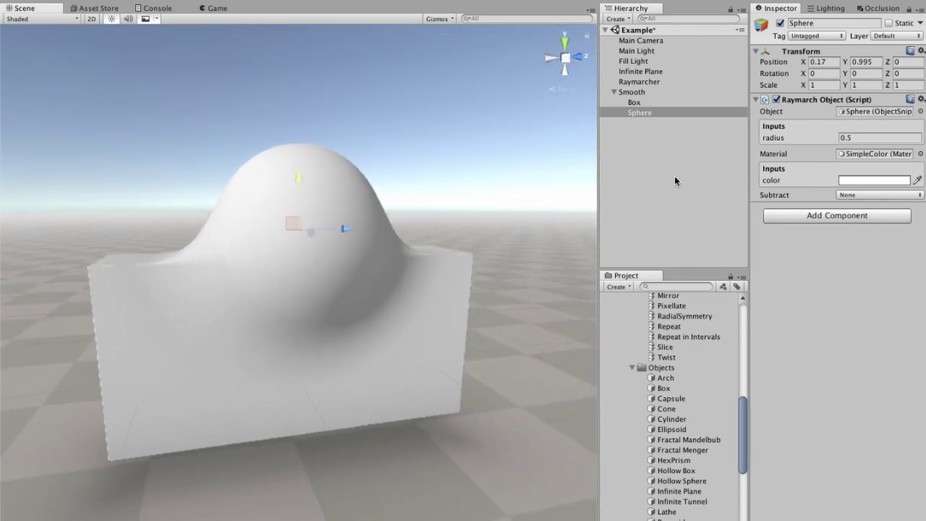
pyautogui.moveTo(292, 222)
pyautogui.mouseDown()
pyautogui.moveTo(283, 128)
pyautogui.moveTo(438, 196)
pyautogui.moveTo(188, 289)
pyautogui.moveTo(107, 186)
pyautogui.moveTo(181, 242)
pyautogui.moveTo(473, 200)
pyautogui.moveTo(354, 201)
pyautogui.mouseUp()
# Switch the blend type to Stairs with 5 steps at intensity 0.35
pyautogui.click(639, 93)
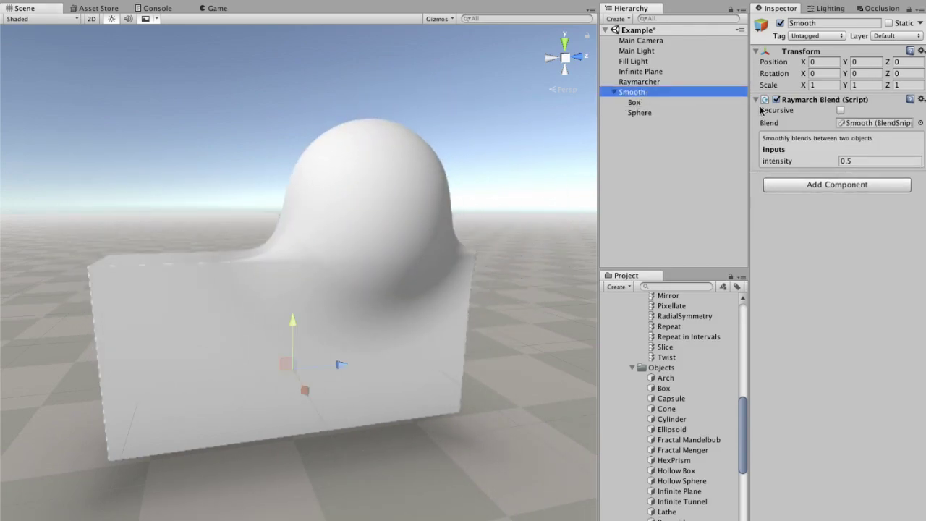
pyautogui.moveTo(788, 160)
pyautogui.mouseDown()
pyautogui.moveTo(807, 170)
pyautogui.moveTo(781, 172)
pyautogui.moveTo(790, 170)
pyautogui.mouseUp()
pyautogui.click(912, 123)
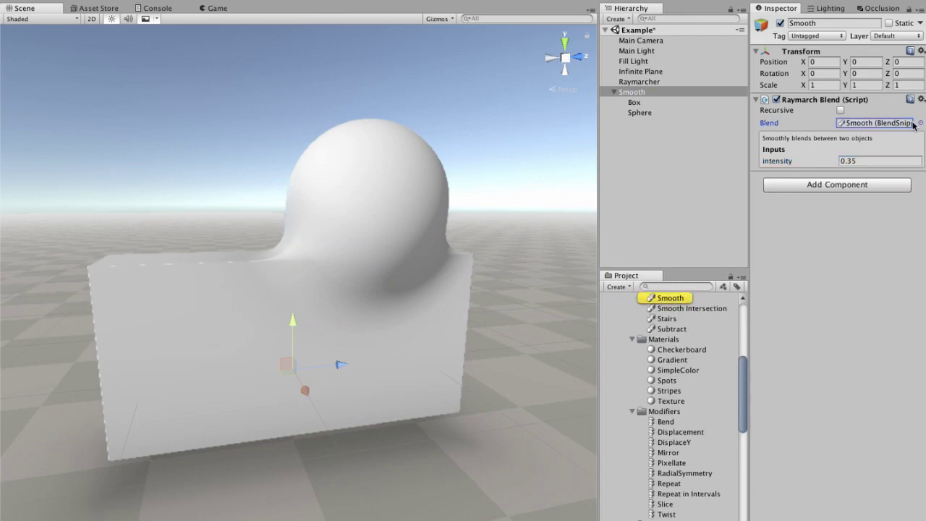
pyautogui.click(920, 124)
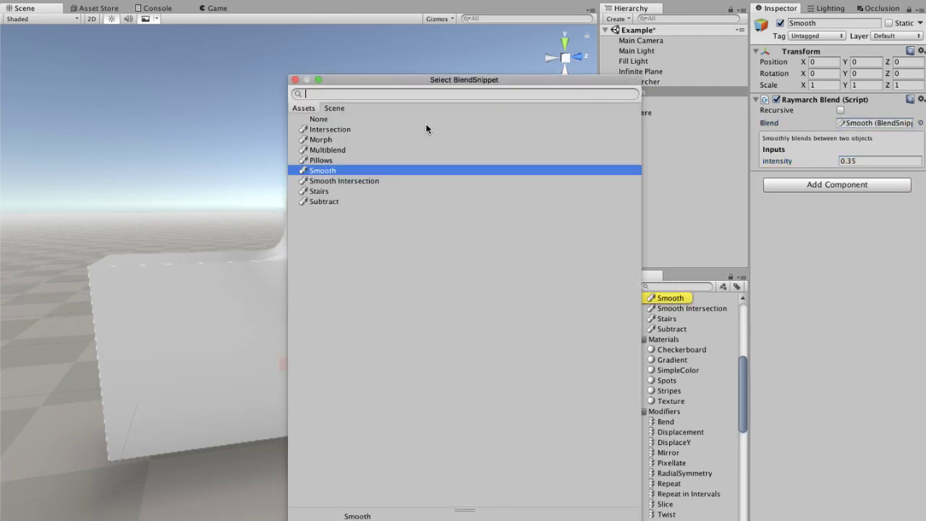
pyautogui.click(319, 194)
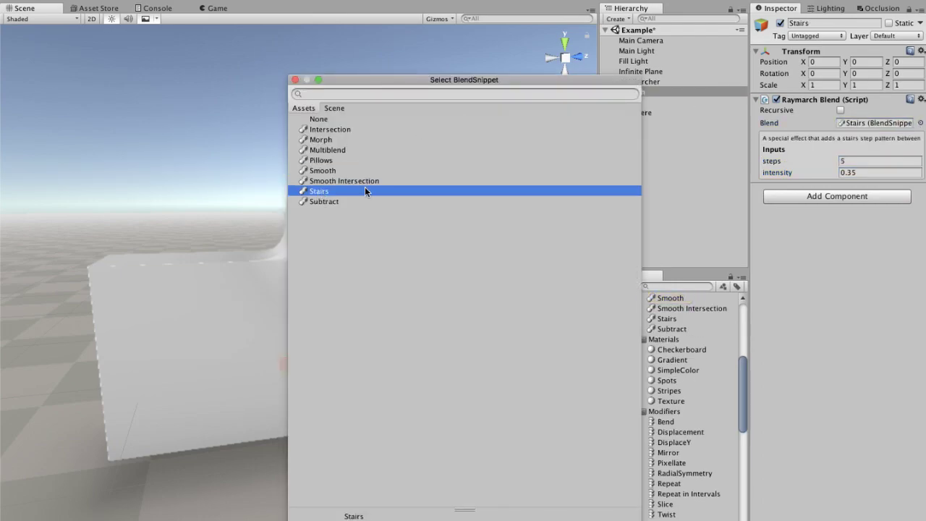
pyautogui.click(827, 235)
# Lift the Sphere and settle it back down onto the stepped box
pyautogui.keyDown('alt'); pyautogui.moveTo(390, 193); pyautogui.dragTo(498, 180); pyautogui.keyUp('alt')
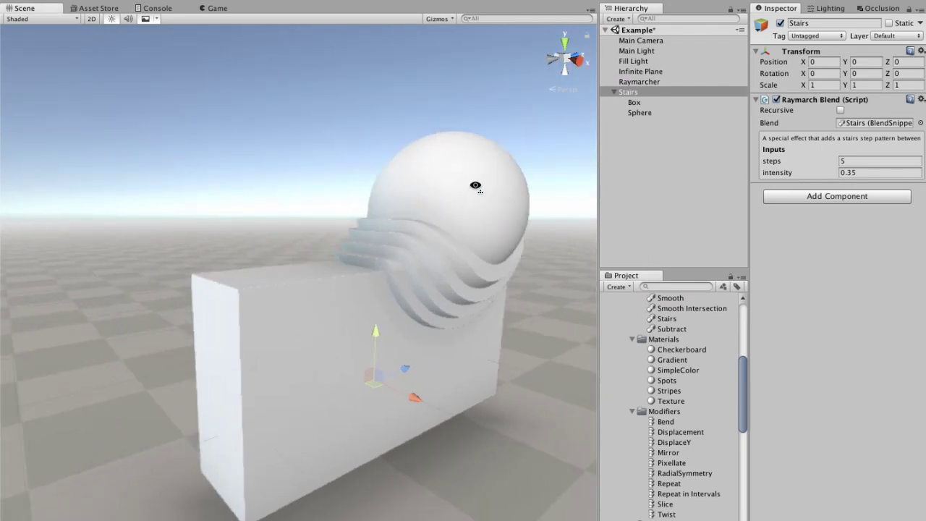
pyautogui.click(635, 103)
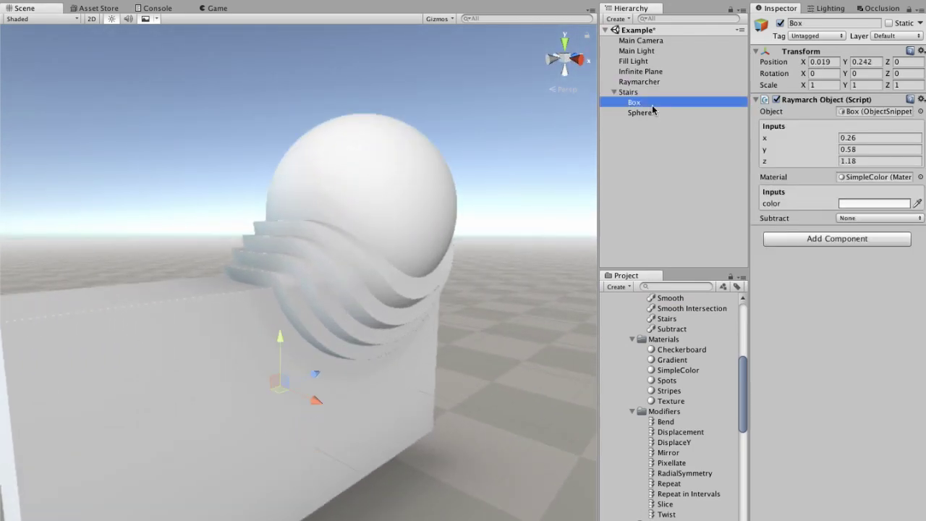
pyautogui.click(644, 114)
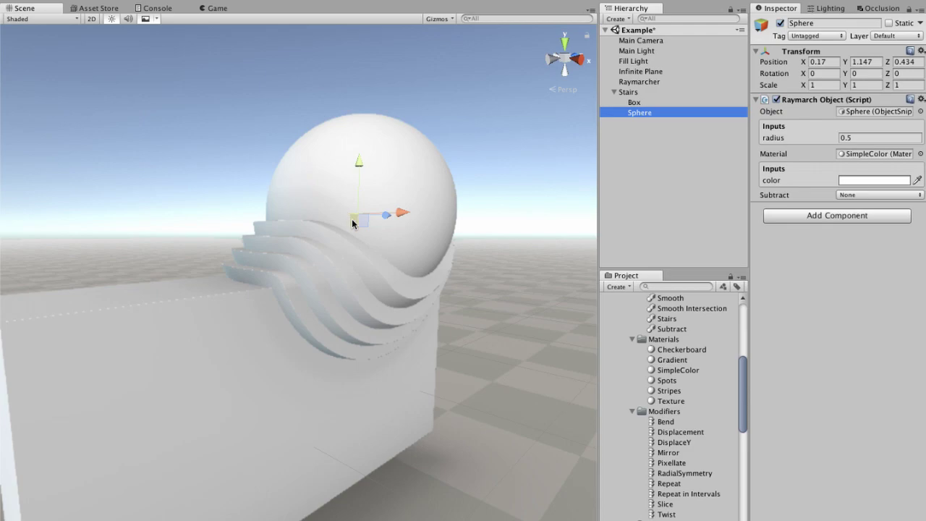
pyautogui.moveTo(353, 223); pyautogui.dragTo(285, 209)
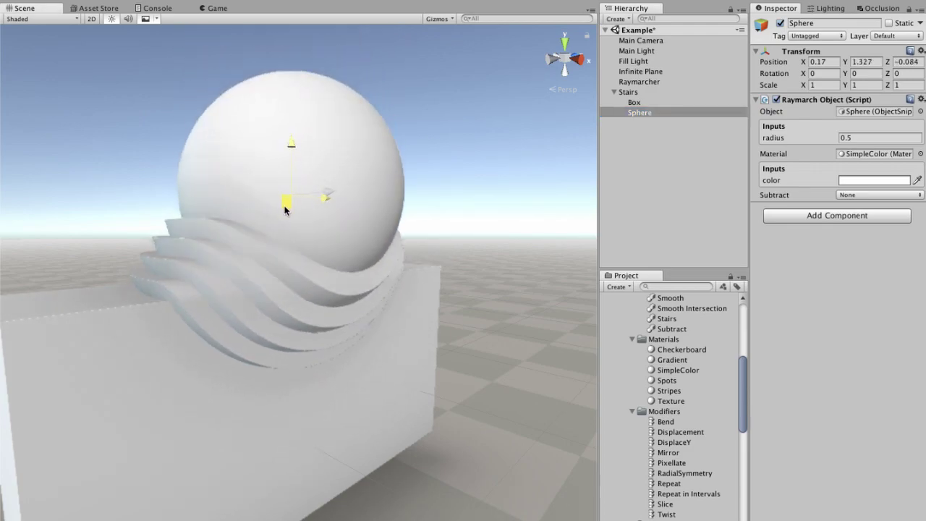
pyautogui.moveTo(285, 210); pyautogui.dragTo(352, 245)
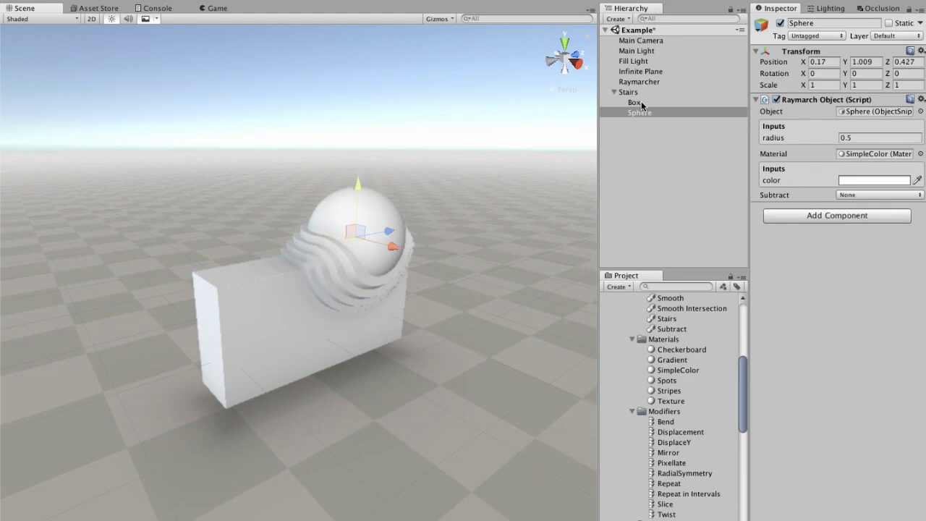
# Add a Raymarch Modifier (default Displacement) to Stairs and list its modifier types
pyautogui.click(628, 92)
pyautogui.click(841, 198)
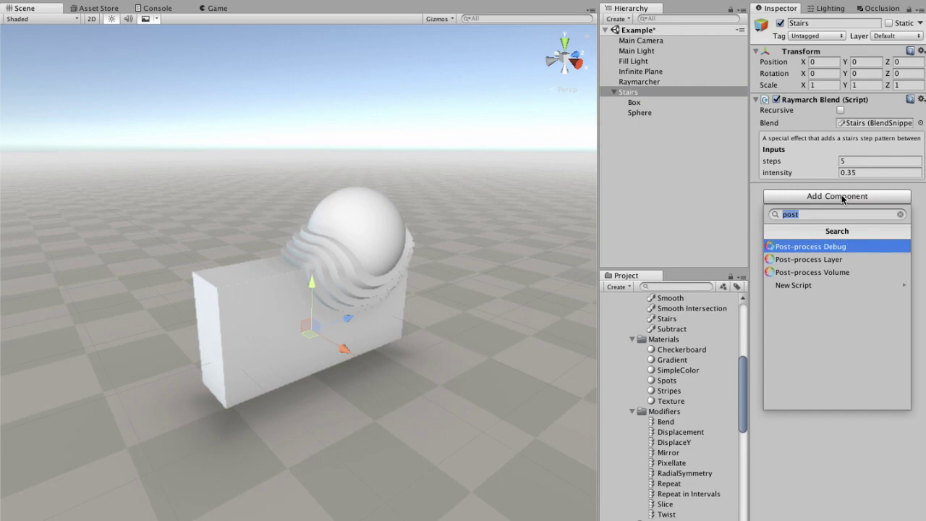
pyautogui.write('raym')
pyautogui.press('Down')
pyautogui.press('Down')
pyautogui.press('Down')
pyautogui.press('Down')
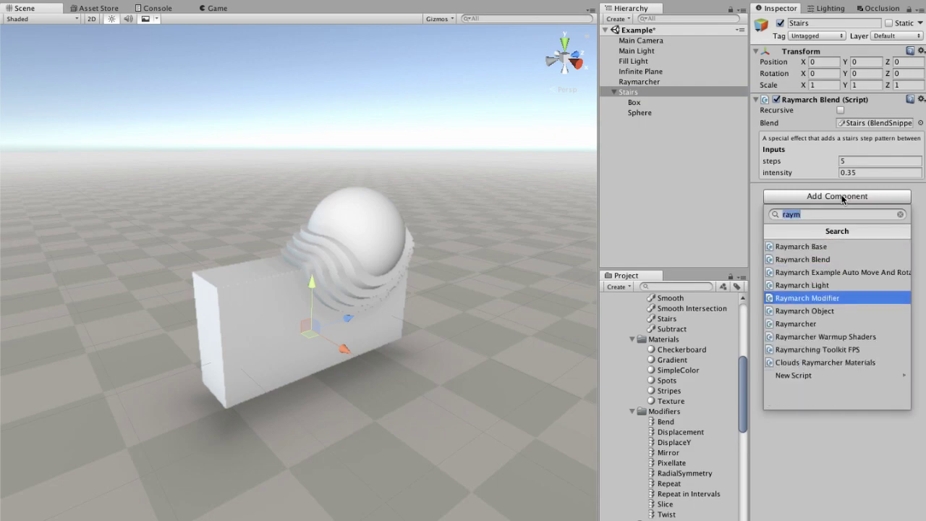
pyautogui.press('Return')
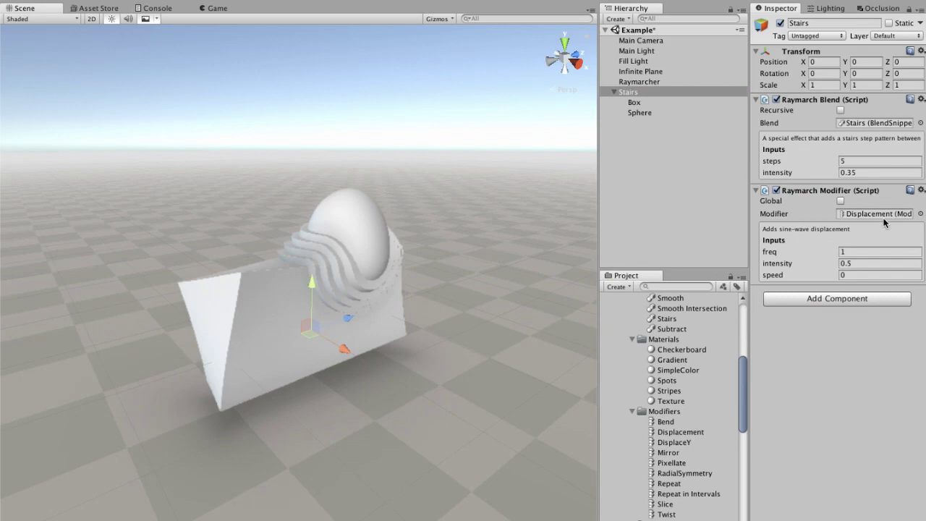
pyautogui.click(886, 215)
pyautogui.click(921, 214)
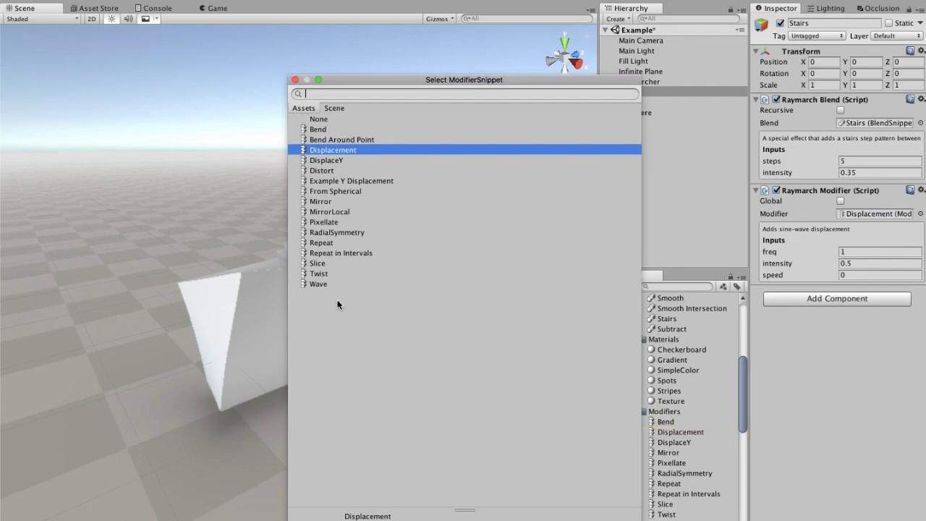
# Switch the Stairs modifier to Twist and raise its angle to 85.18
pyautogui.click(322, 275)
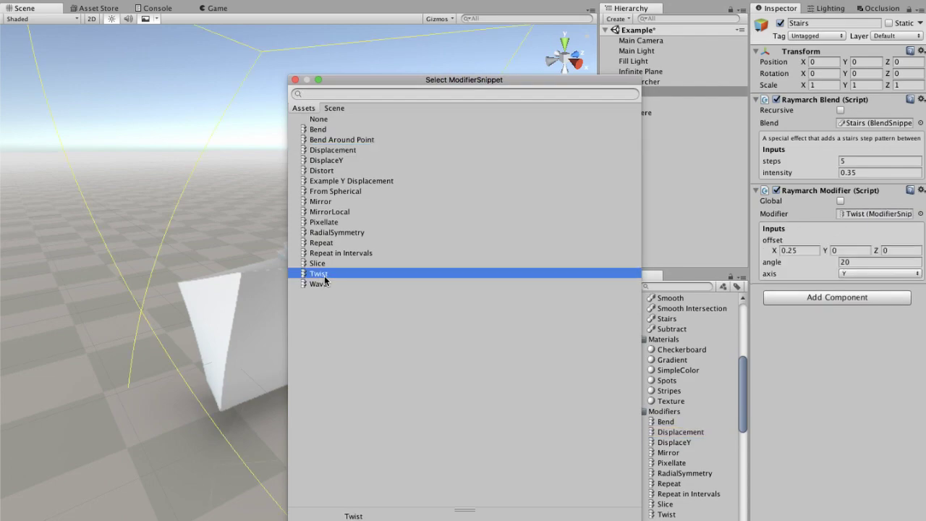
pyautogui.click(837, 359)
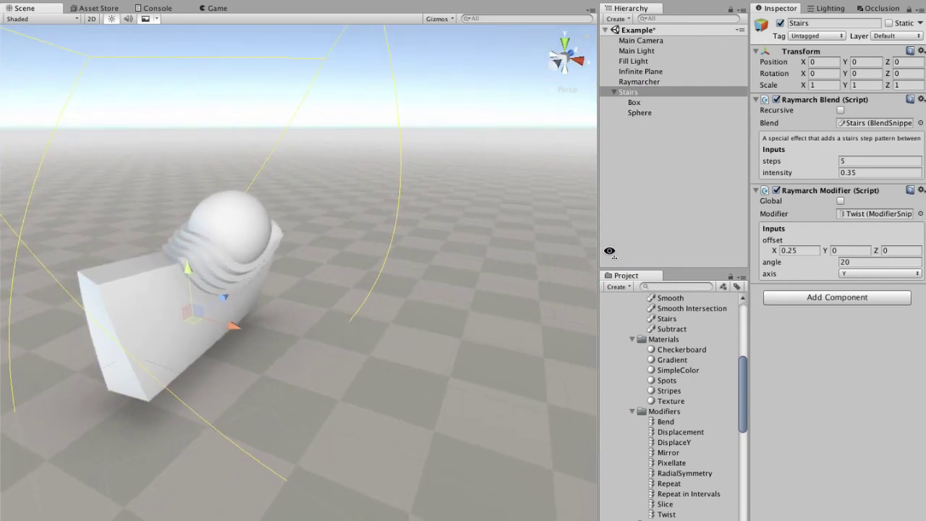
pyautogui.keyDown('alt'); pyautogui.moveTo(509, 240); pyautogui.dragTo(590, 255); pyautogui.keyUp('alt')
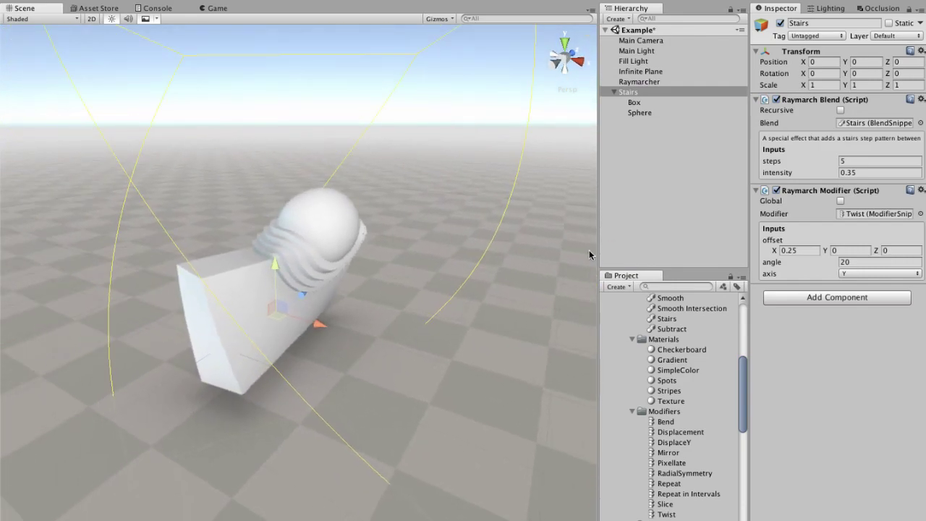
pyautogui.moveTo(777, 263)
pyautogui.mouseDown()
pyautogui.moveTo(820, 263)
pyautogui.moveTo(382, 272)
pyautogui.mouseUp()
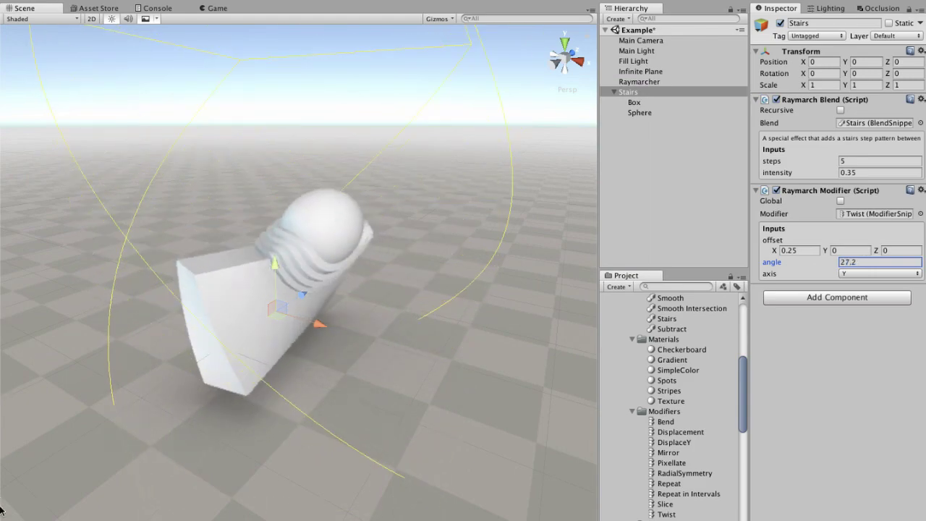
pyautogui.moveTo(382, 271)
pyautogui.mouseDown()
pyautogui.moveTo(1, 315)
pyautogui.moveTo(296, 315)
pyautogui.mouseUp()
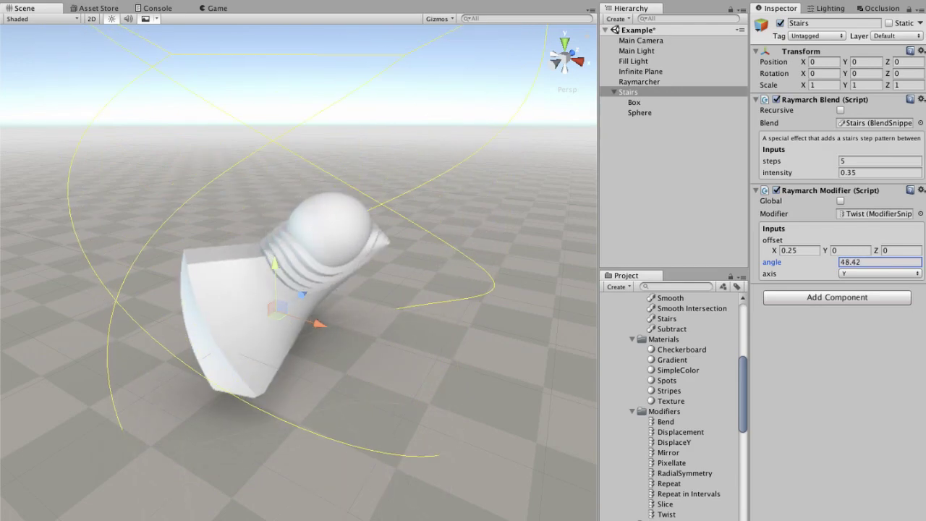
pyautogui.click(894, 215)
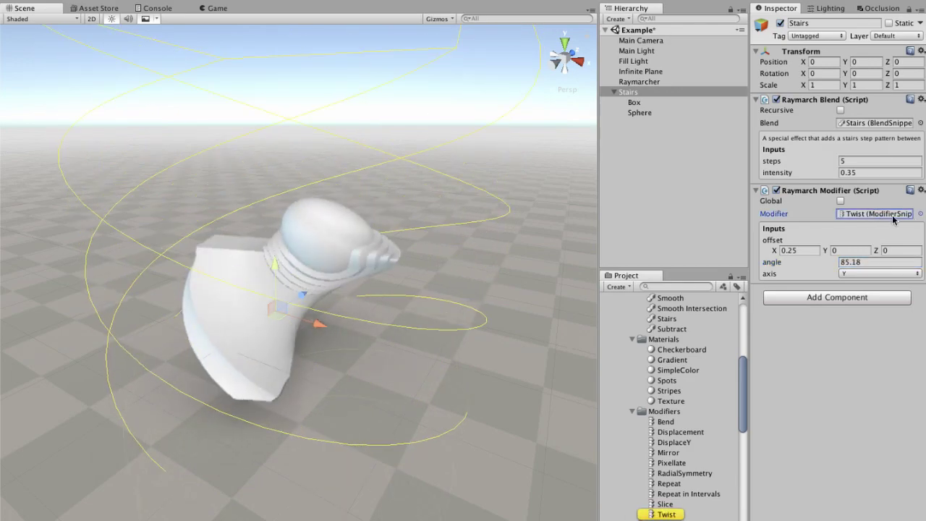
# Change the modifier to Repeat, tiling the shape along x and z at spacing 3
pyautogui.click(920, 214)
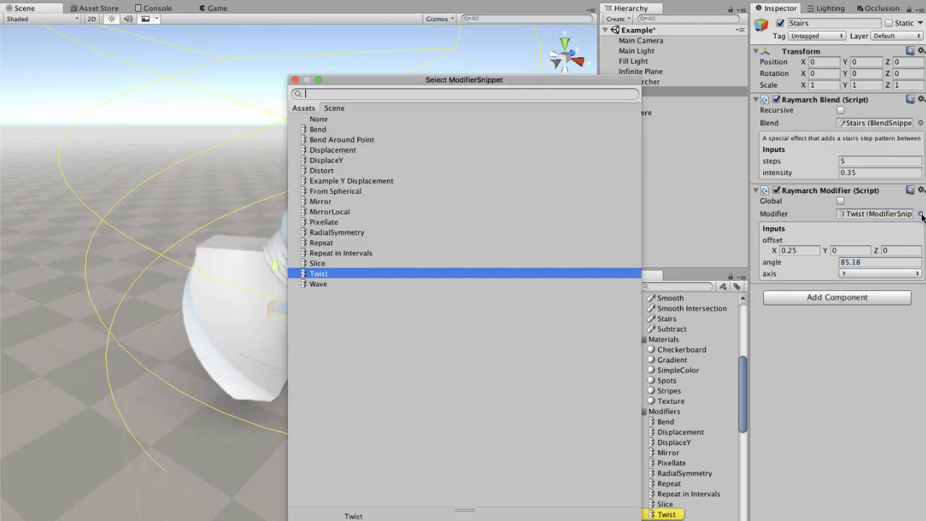
pyautogui.click(322, 243)
pyautogui.click(872, 468)
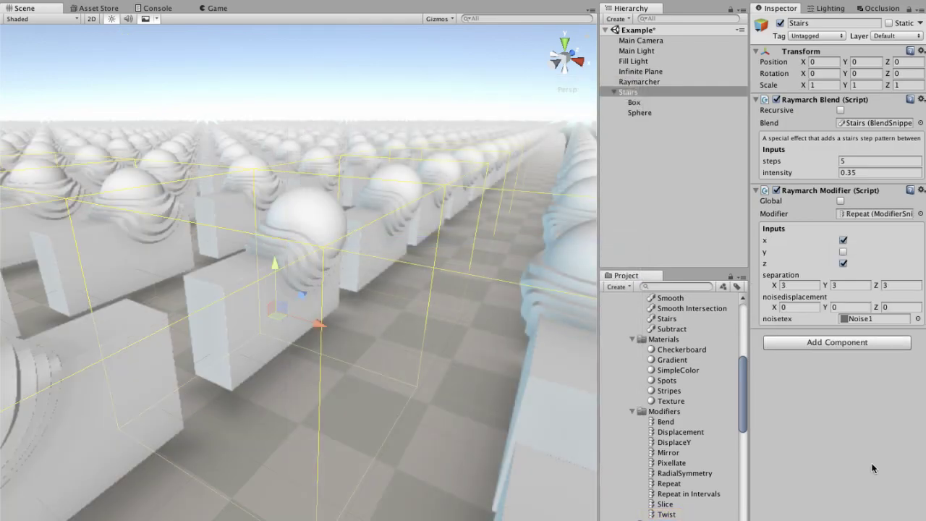
pyautogui.moveTo(403, 211)
pyautogui.keyDown('alt'); pyautogui.mouseDown()
pyautogui.moveTo(399, 265)
pyautogui.moveTo(253, 253)
pyautogui.moveTo(234, 248)
pyautogui.moveTo(215, 217)
pyautogui.moveTo(223, 248)
pyautogui.moveTo(238, 259)
pyautogui.moveTo(220, 262)
pyautogui.moveTo(192, 258)
pyautogui.moveTo(88, 180)
pyautogui.moveTo(93, 192)
pyautogui.moveTo(277, 207)
pyautogui.moveTo(258, 215)
pyautogui.moveTo(265, 209)
pyautogui.moveTo(234, 281)
pyautogui.moveTo(173, 215)
pyautogui.moveTo(29, 227)
pyautogui.moveTo(117, 197)
pyautogui.moveTo(728, 266)
pyautogui.mouseUp(); pyautogui.keyUp('alt')
# Move the Sphere along the box to X 0 and Z -0.72
pyautogui.click(664, 105)
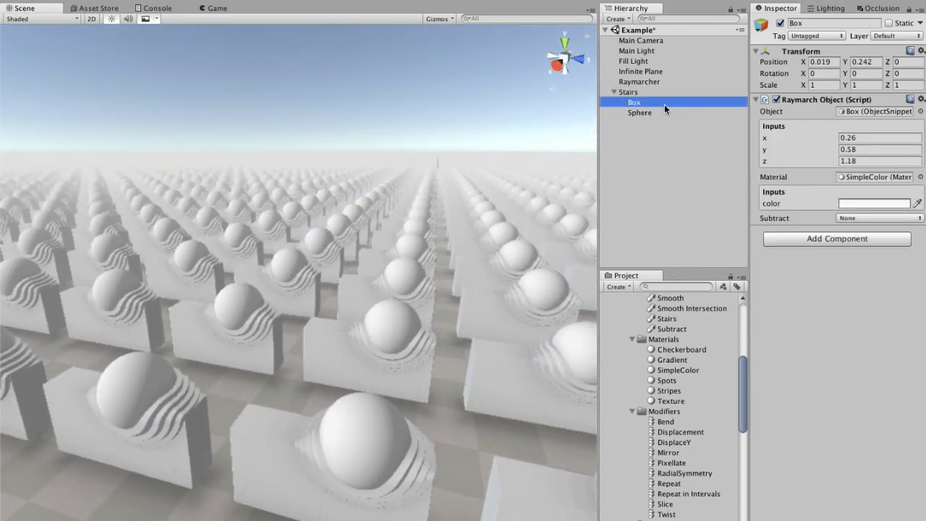
pyautogui.click(653, 112)
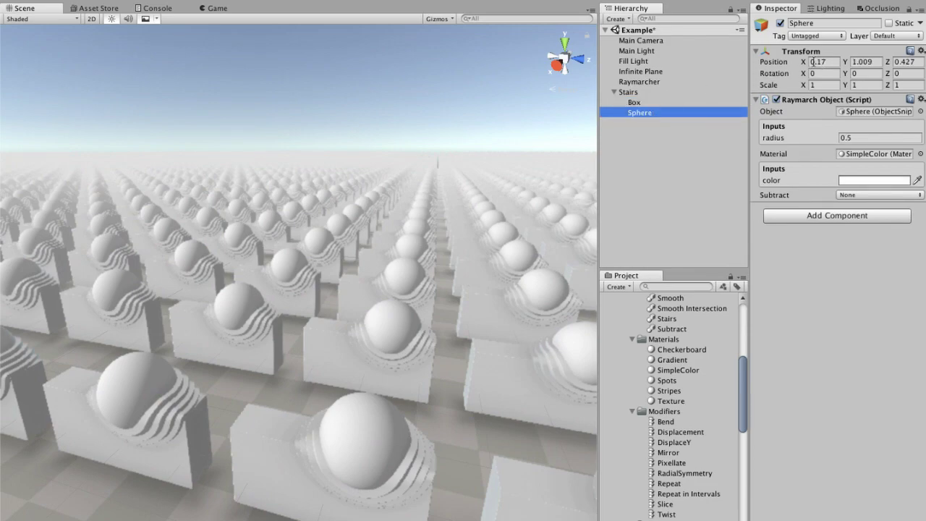
pyautogui.moveTo(803, 62); pyautogui.dragTo(884, 68)
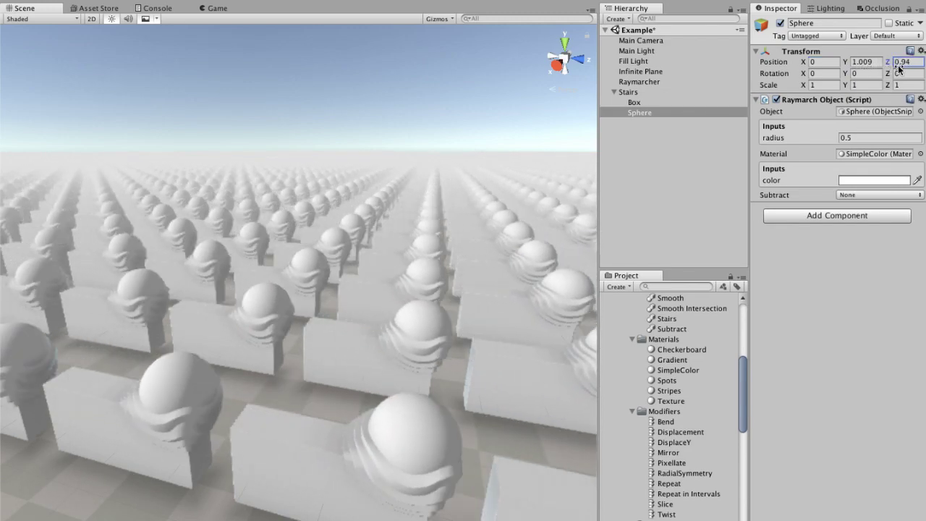
pyautogui.write('-0.9')
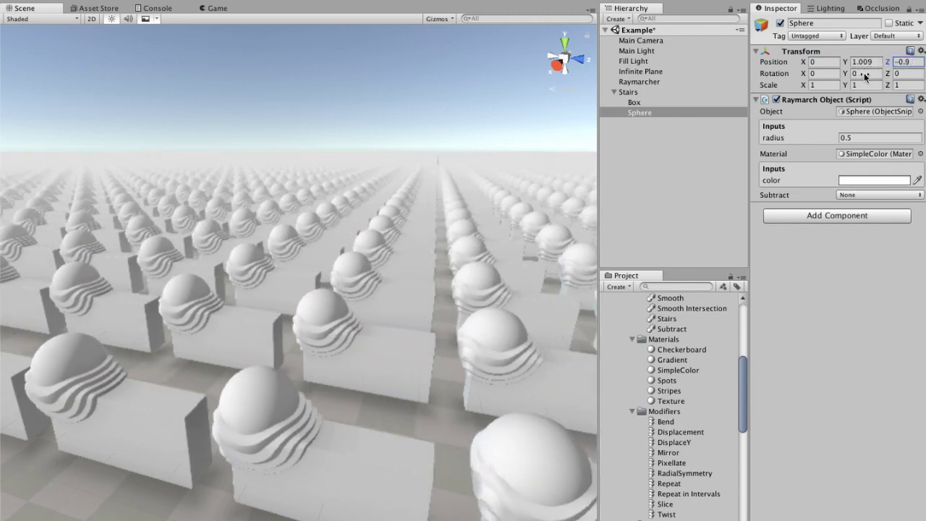
pyautogui.press('BackSpace')
pyautogui.press('BackSpace')
pyautogui.press('BackSpace')
pyautogui.write('0.64')
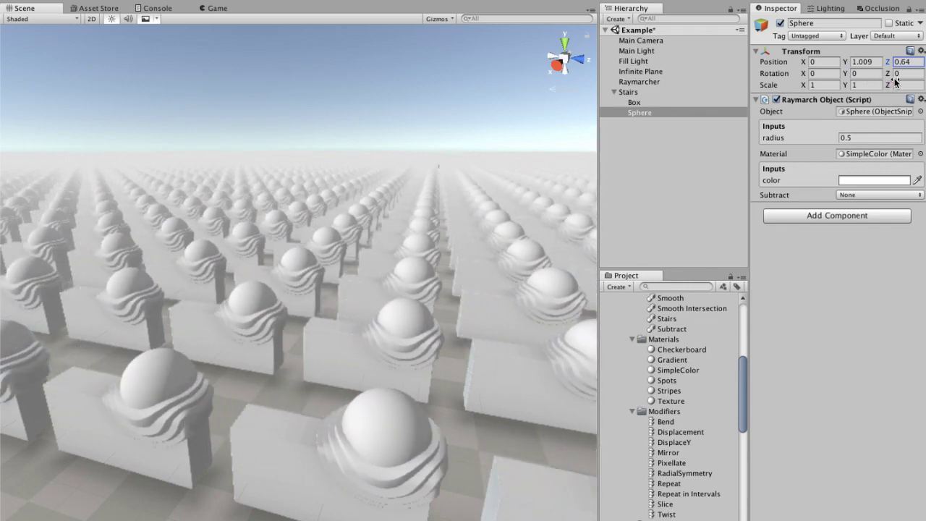
pyautogui.moveTo(895, 82); pyautogui.dragTo(870, 97)
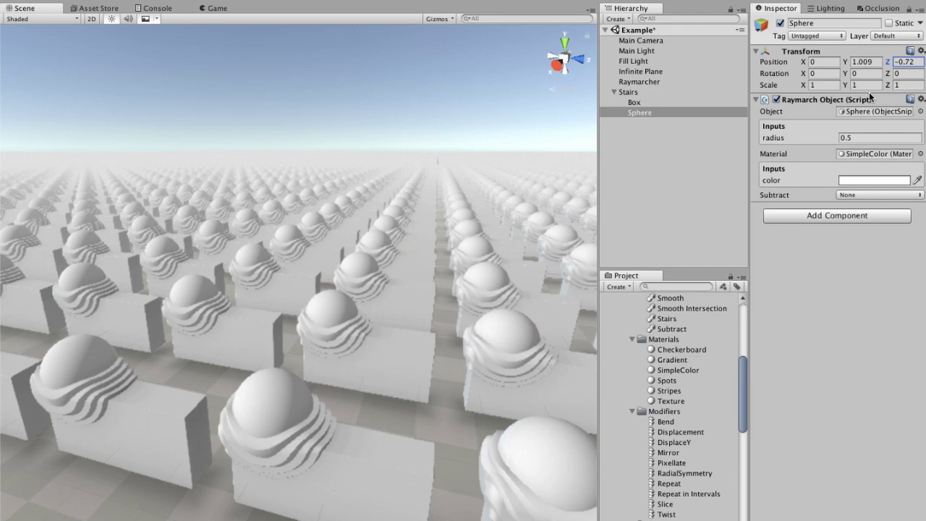
# Raise the Sphere to Y 1.08 and frame it over the repeated rows
pyautogui.moveTo(844, 65); pyautogui.dragTo(840, 65)
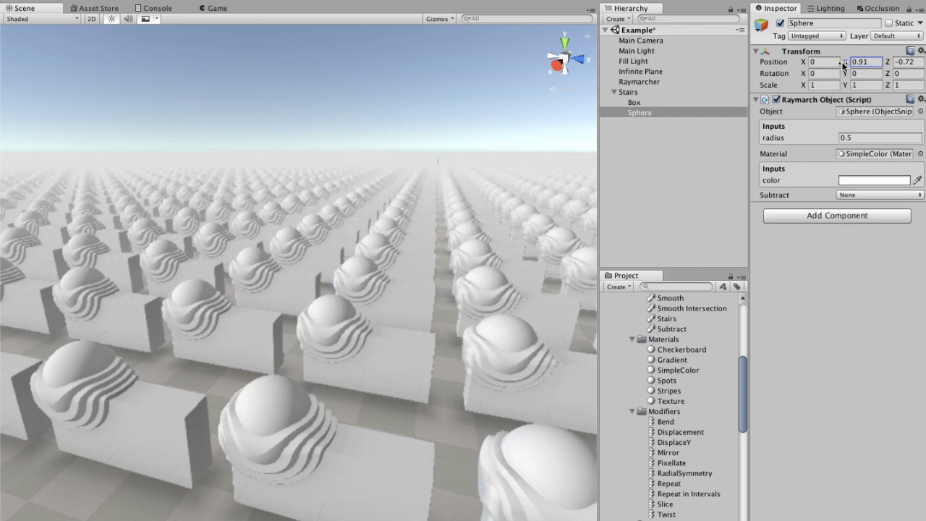
pyautogui.moveTo(841, 65); pyautogui.dragTo(847, 67)
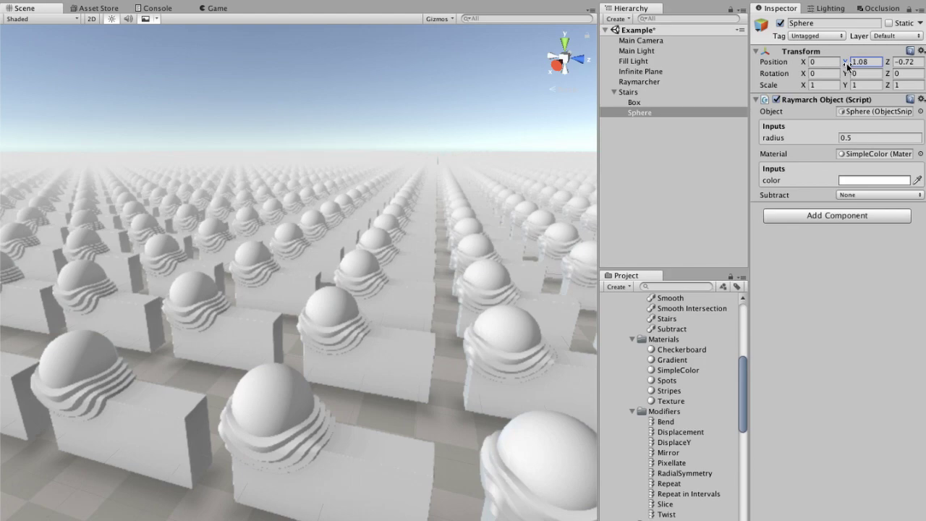
pyautogui.doubleClick(644, 113)
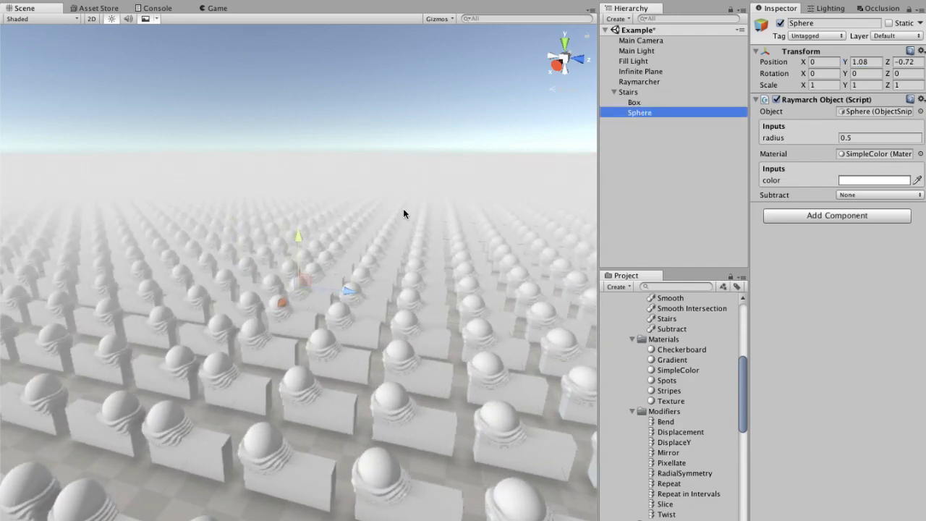
pyautogui.moveTo(403, 208); pyautogui.dragTo(426, 253, button='right')
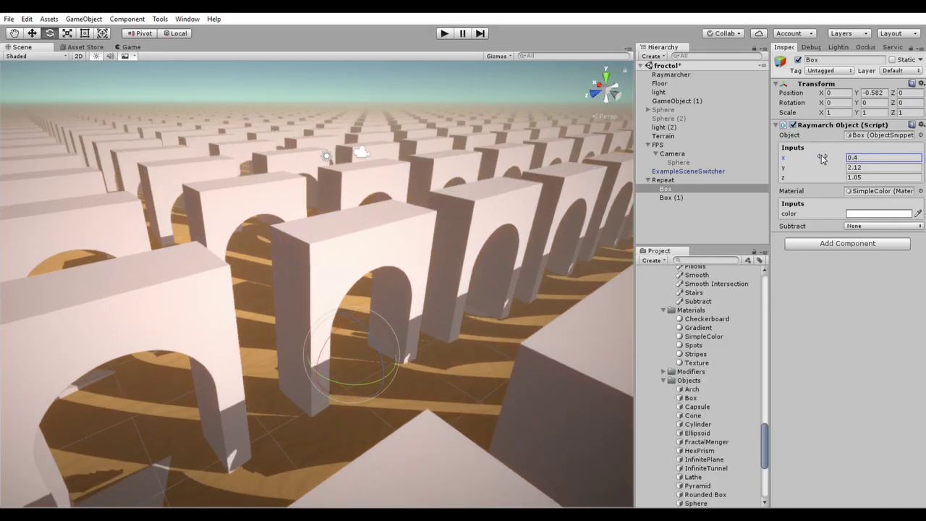
# Vary the arches example's Box x size by scrubbing it
pyautogui.moveTo(822, 159)
pyautogui.mouseDown()
pyautogui.moveTo(839, 158)
pyautogui.moveTo(819, 154)
pyautogui.mouseUp()
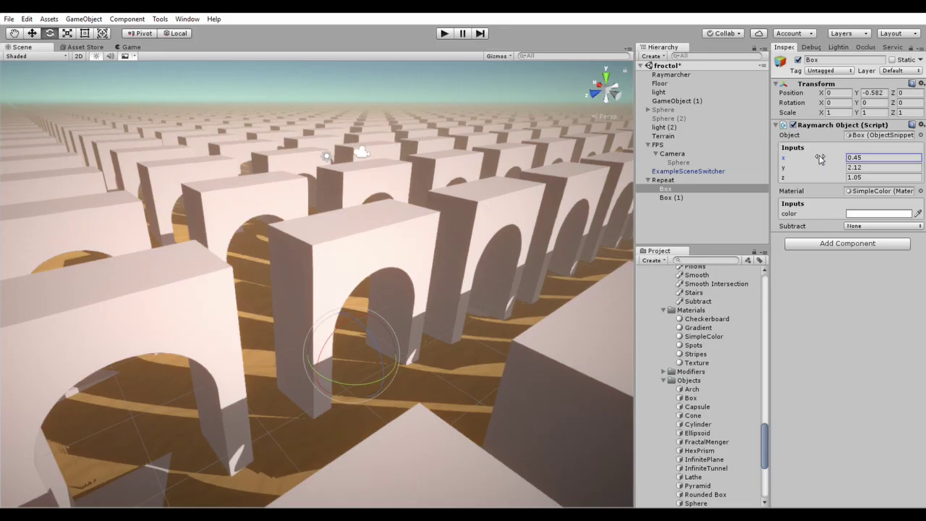